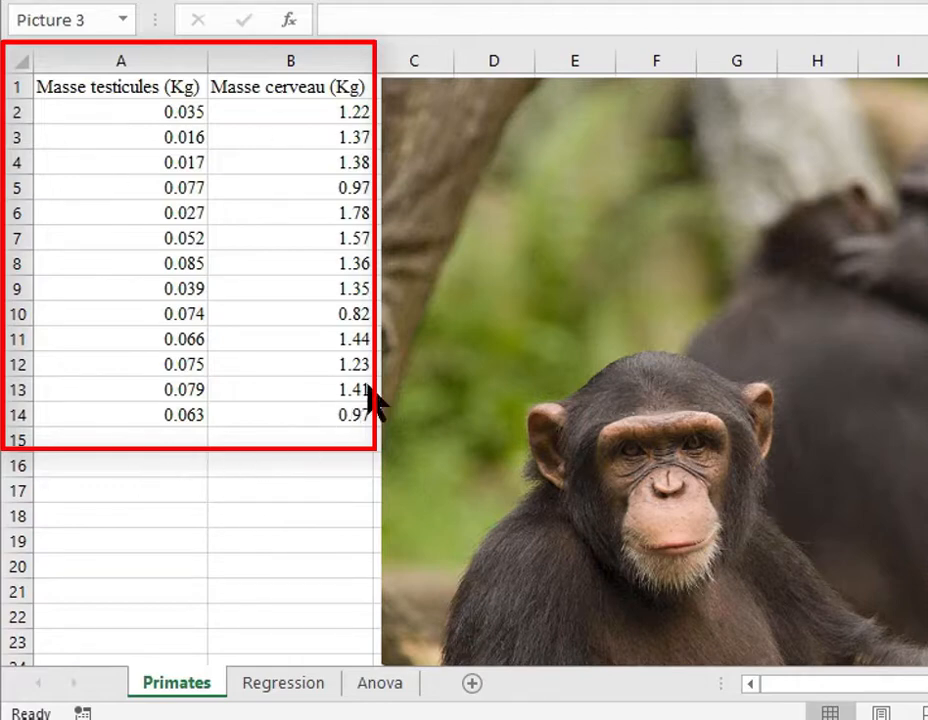
- Insert a scatter chart of brain mass against testicle mass from the data in A1:B14
drag(120, 89, 301, 415)
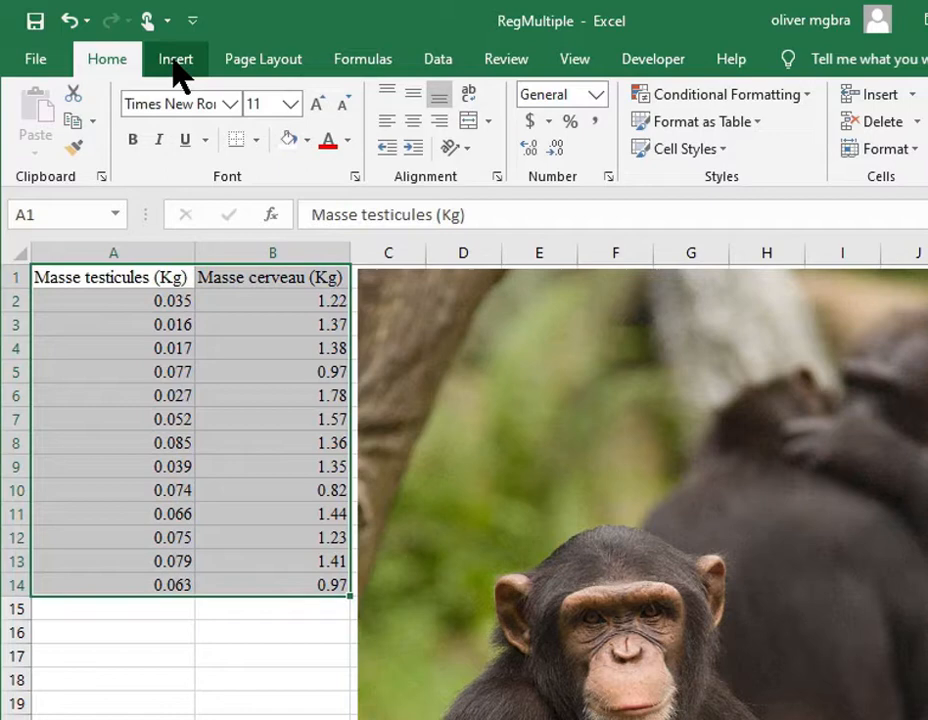
click(172, 72)
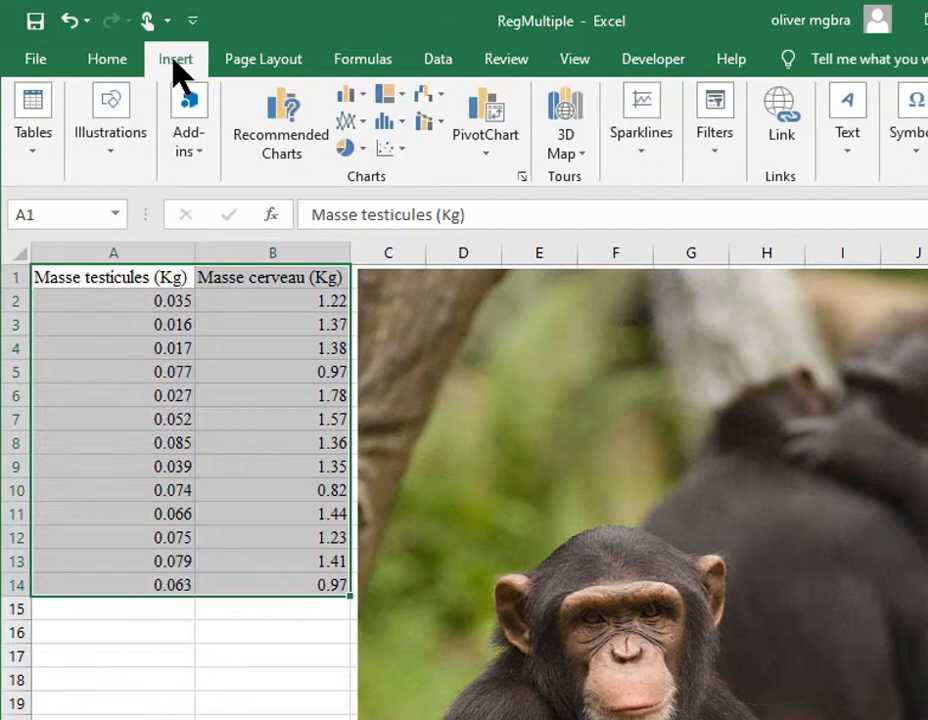
click(401, 150)
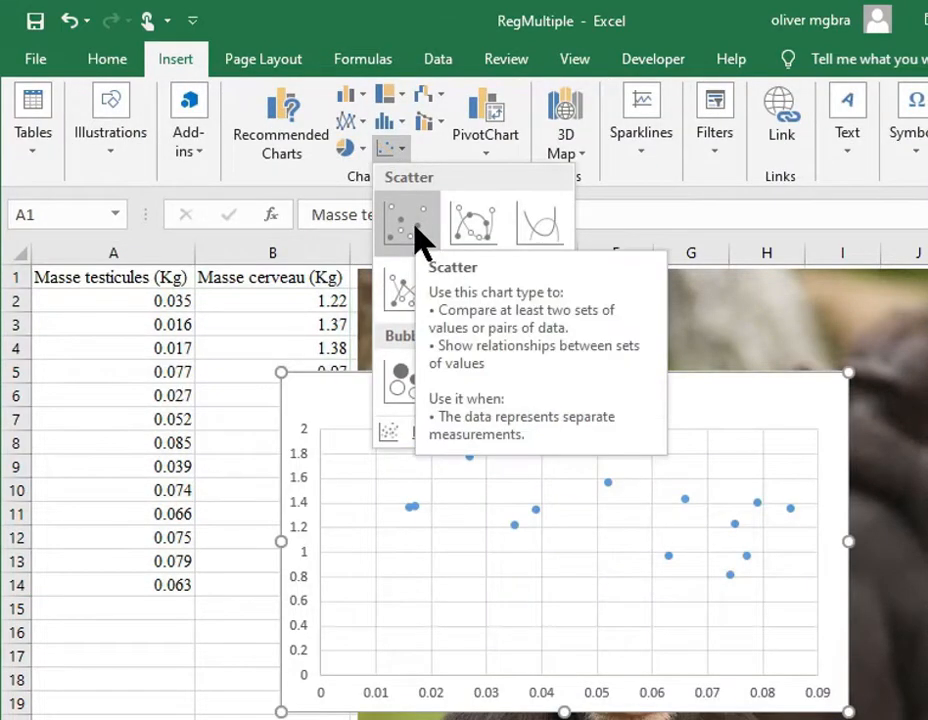
click(415, 237)
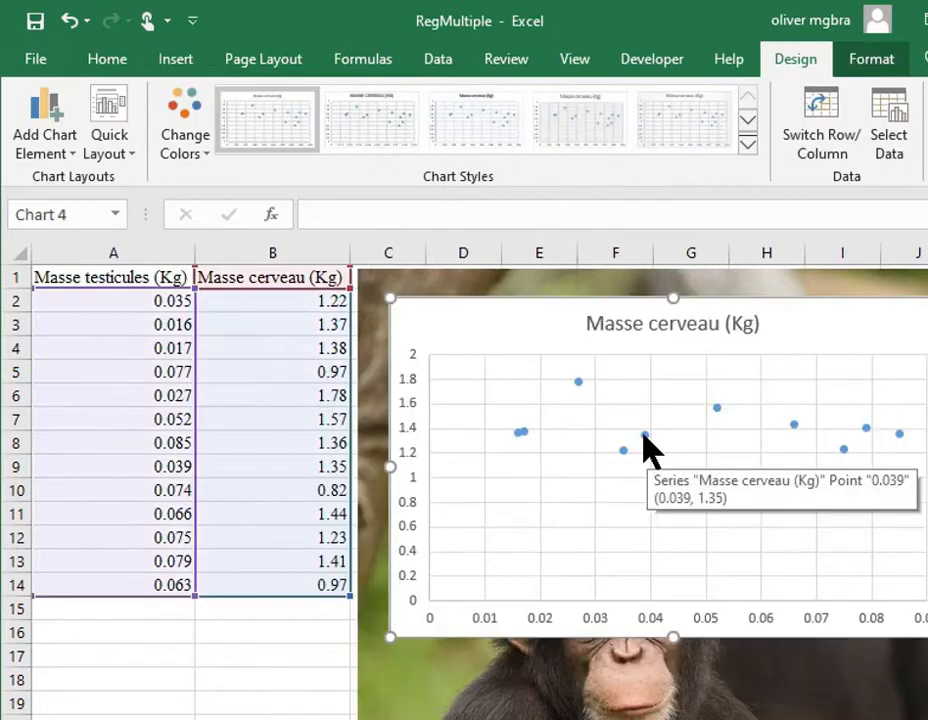
- Add a linear trendline with its equation and R-squared value displayed, and move that label clear of the points near the plot's upper edge
click(644, 436)
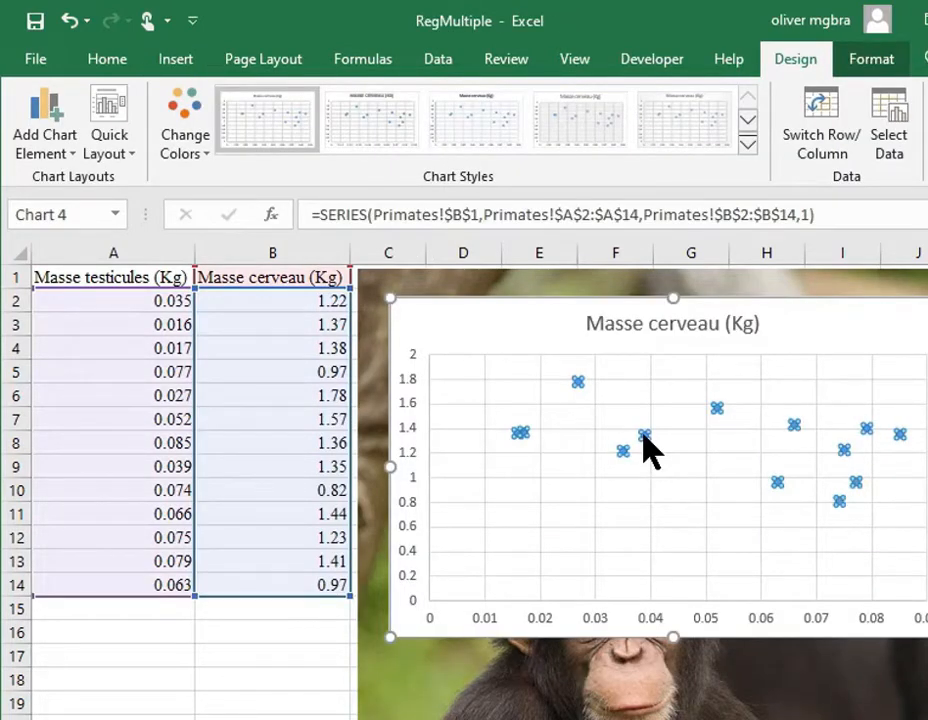
right_click(643, 435)
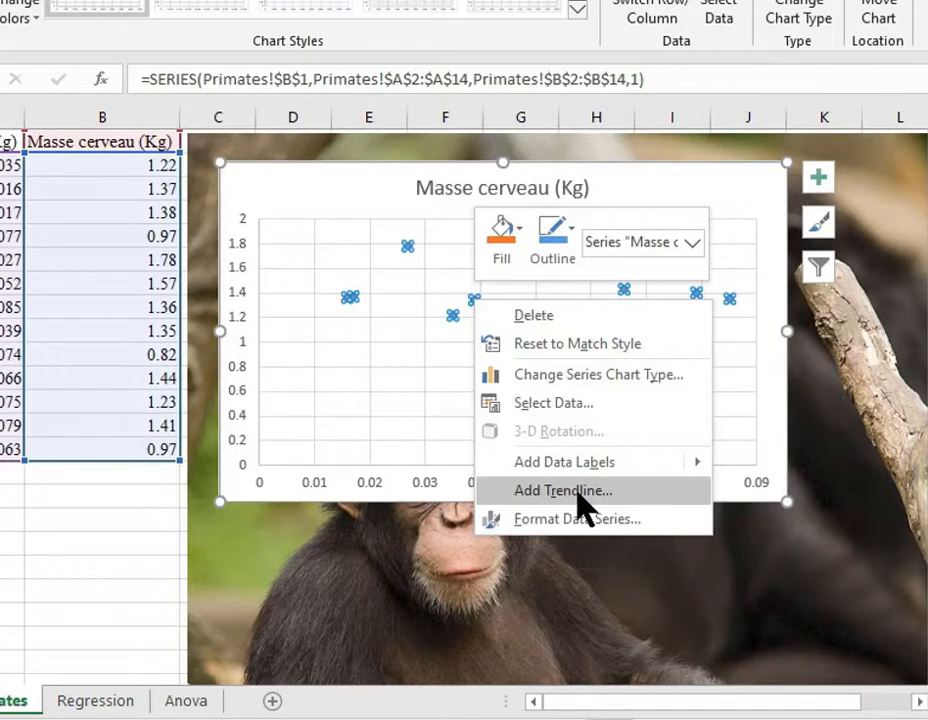
click(578, 492)
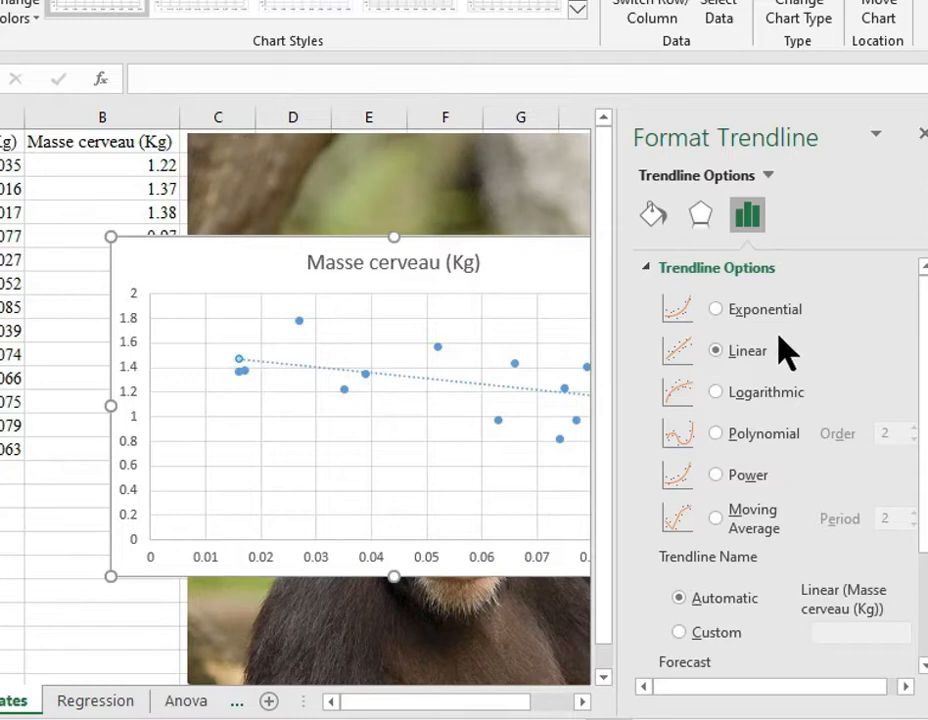
scroll(808, 372, down, 3)
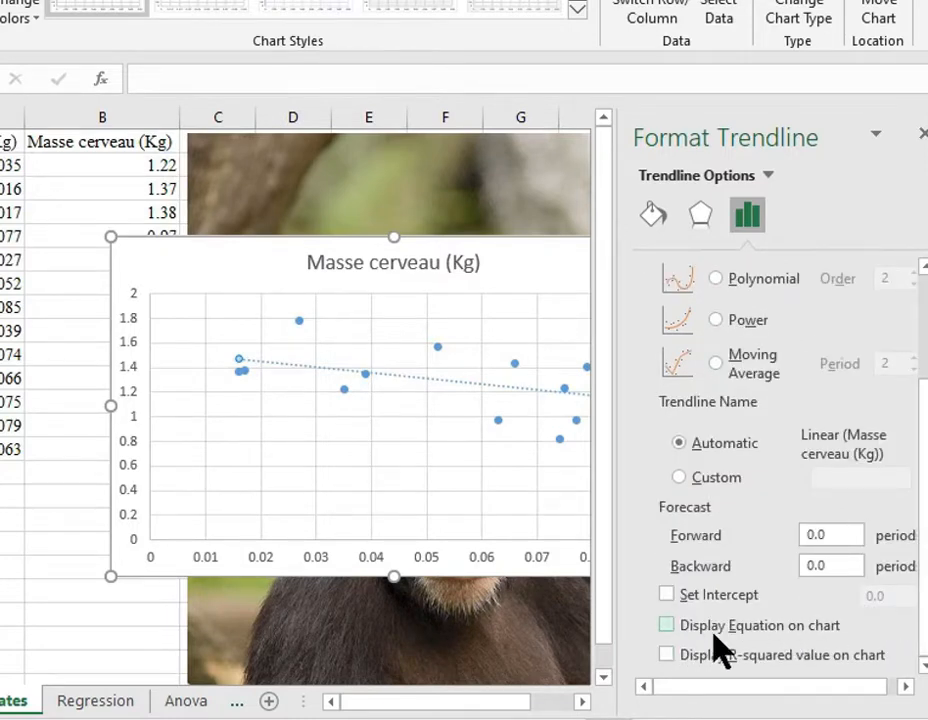
click(667, 626)
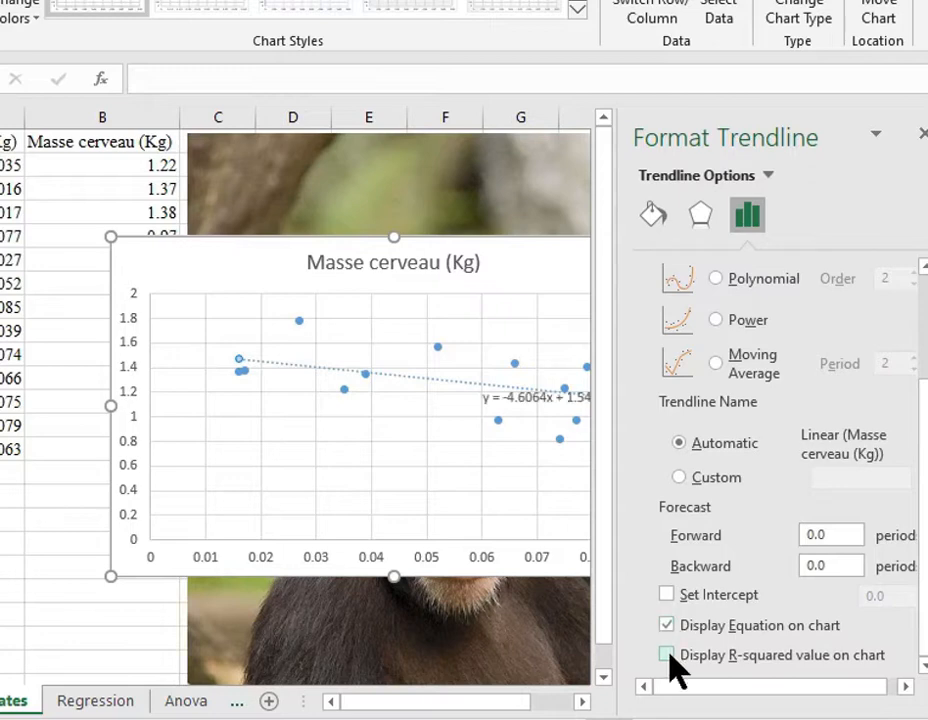
click(670, 657)
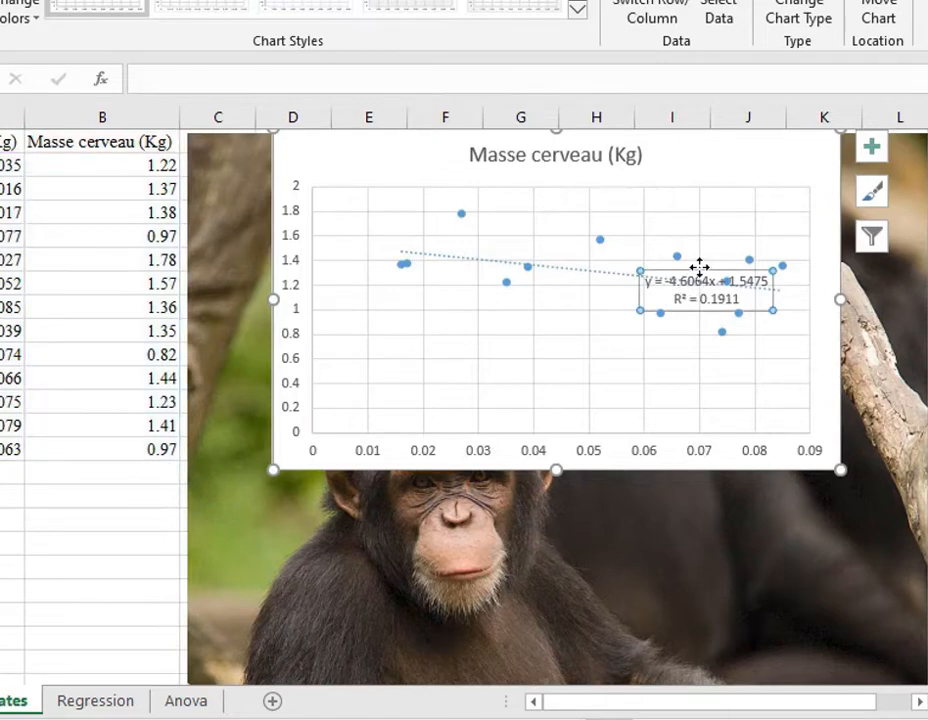
drag(699, 267, 695, 184)
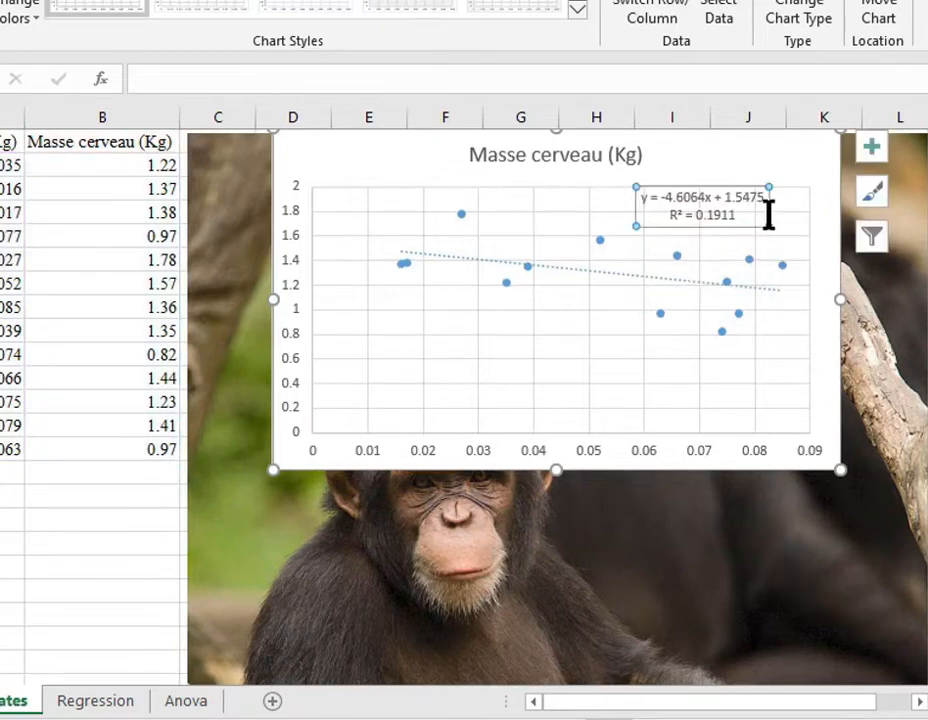
click(102, 519)
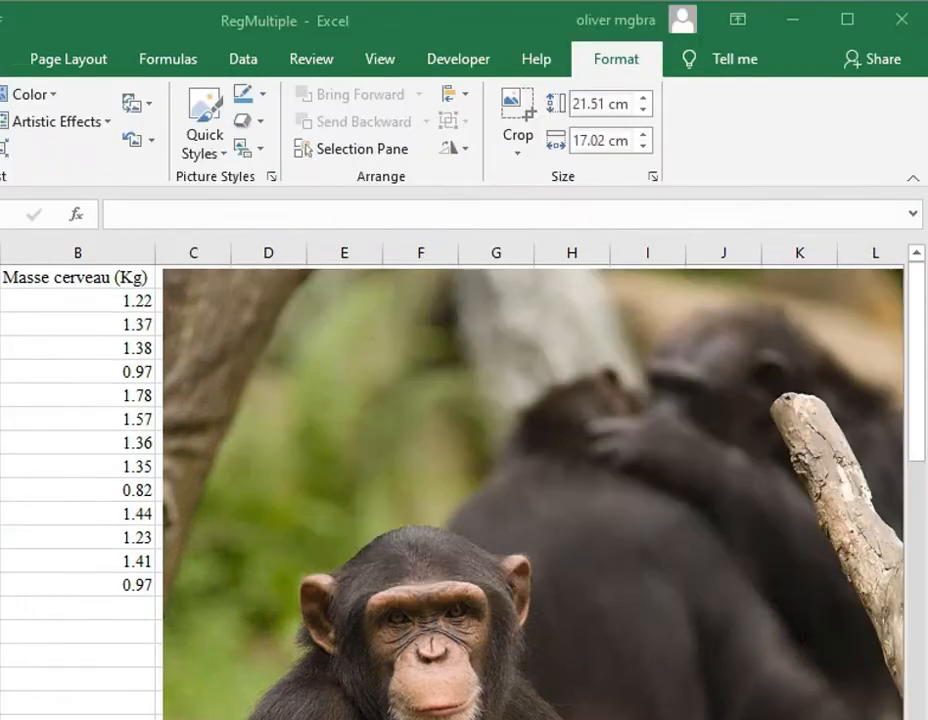
- Open the Regression tool from the data analysis tools
click(245, 59)
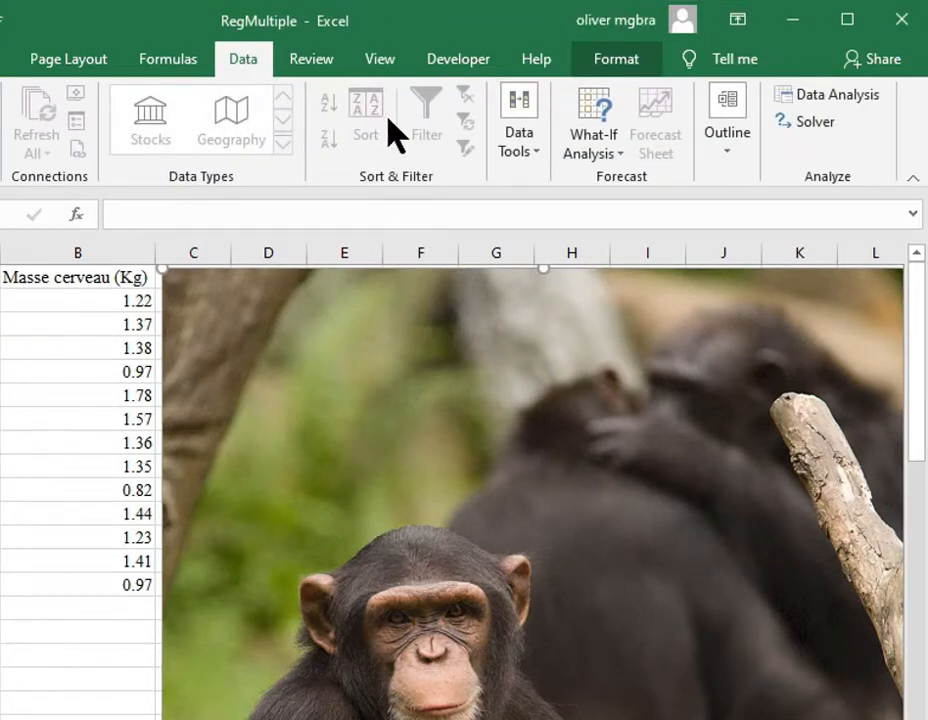
click(864, 100)
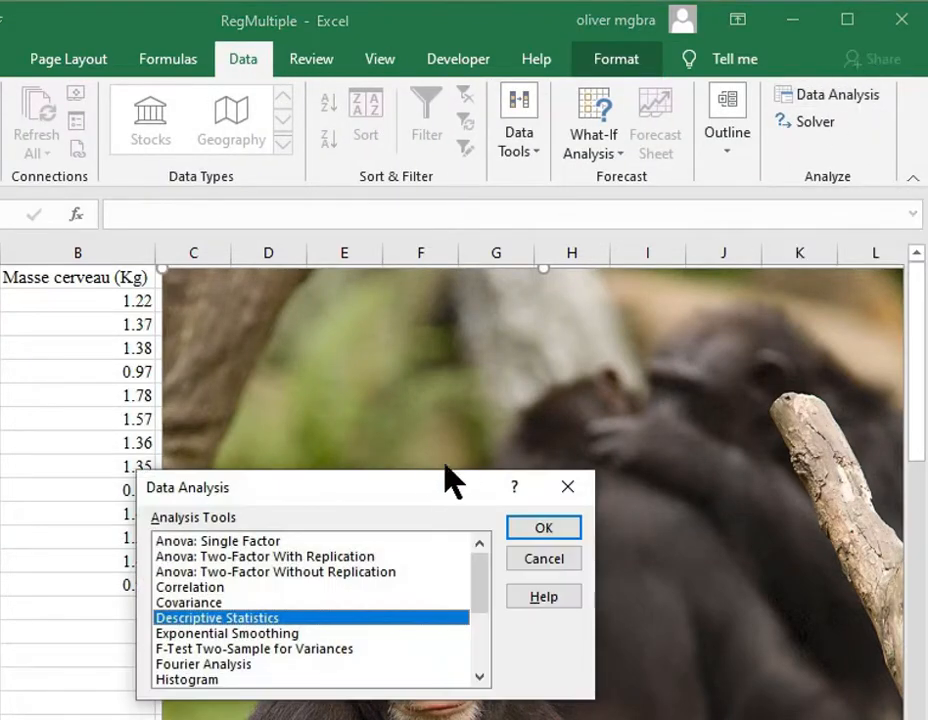
drag(382, 487, 455, 315)
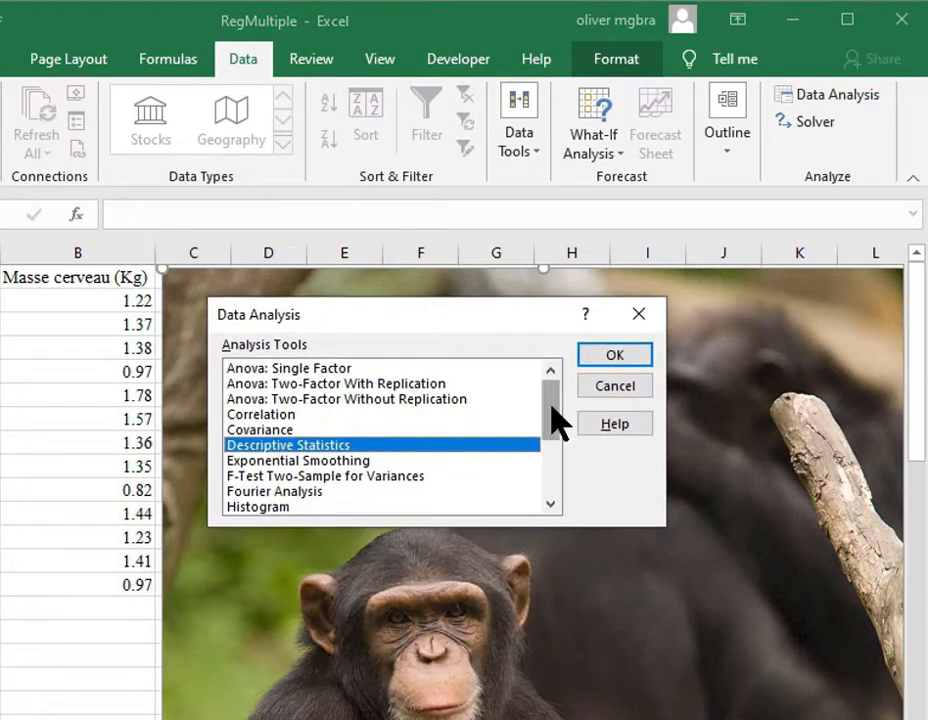
drag(550, 404, 549, 464)
click(300, 430)
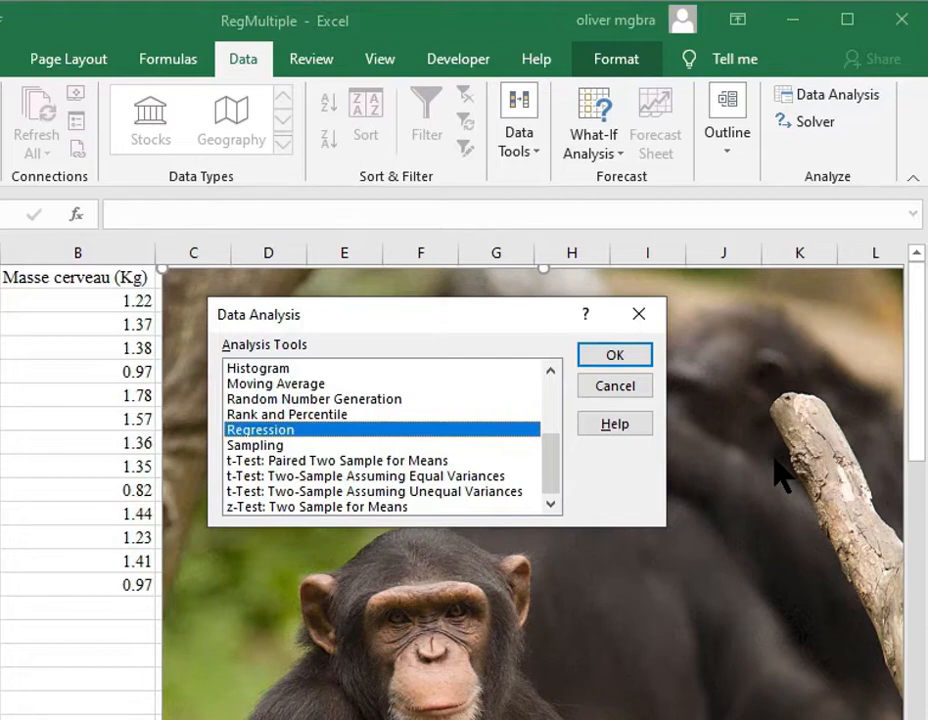
click(630, 355)
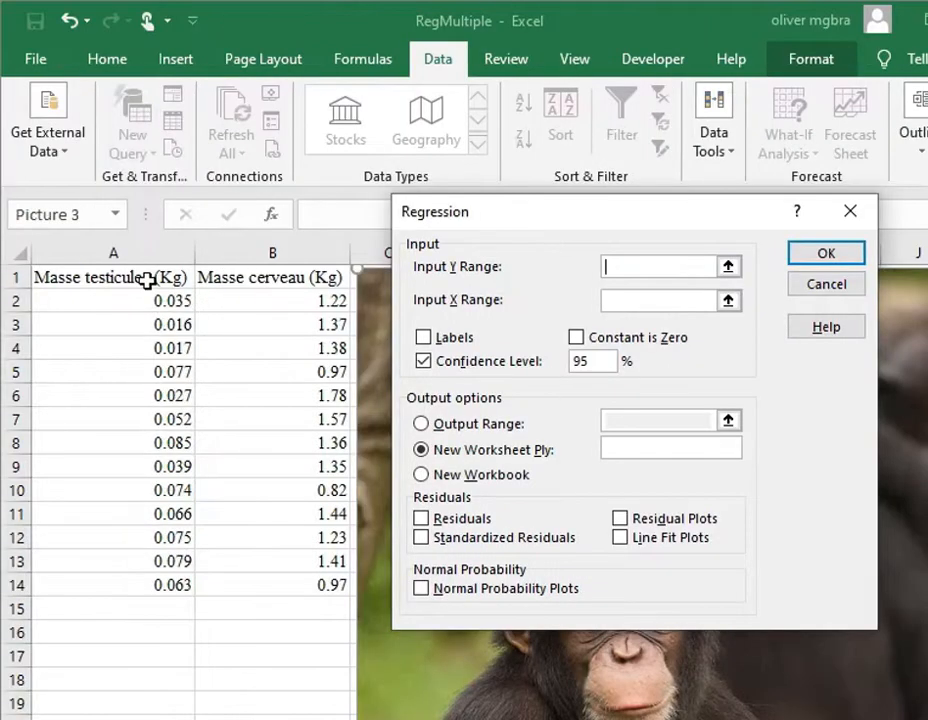
- Set the regression's Y input range to A1:A14 and its X input range to B1:B14
drag(147, 279, 163, 583)
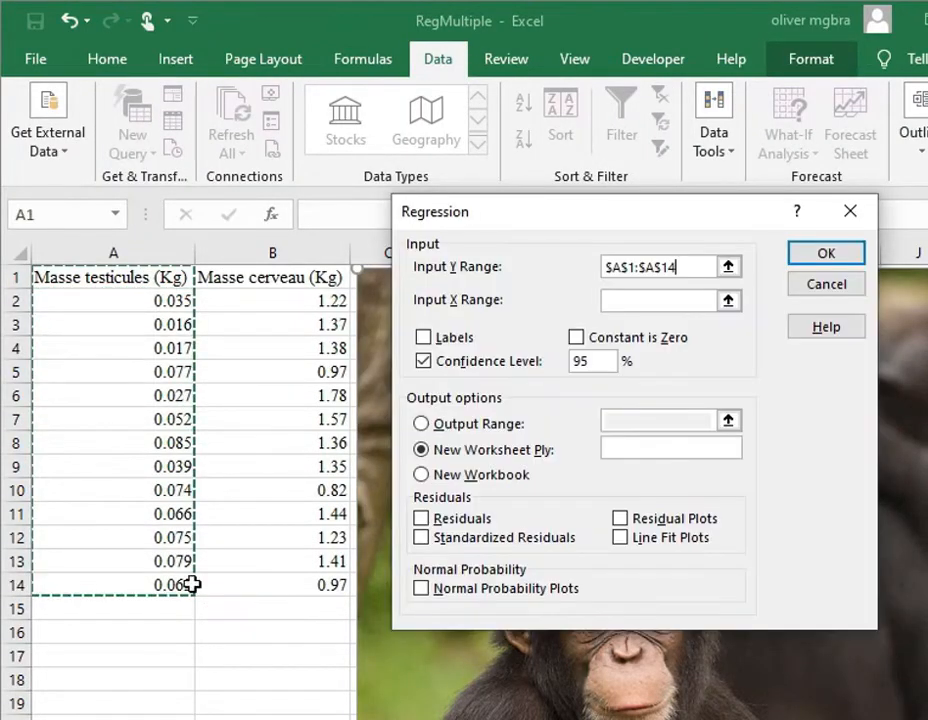
click(616, 300)
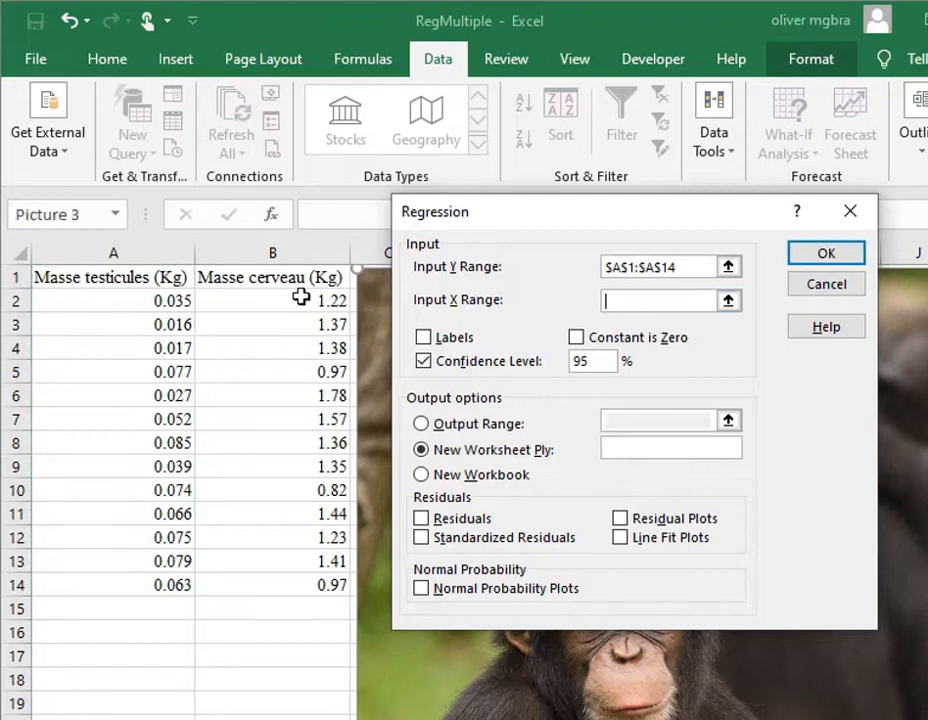
click(270, 278)
drag(270, 318, 256, 577)
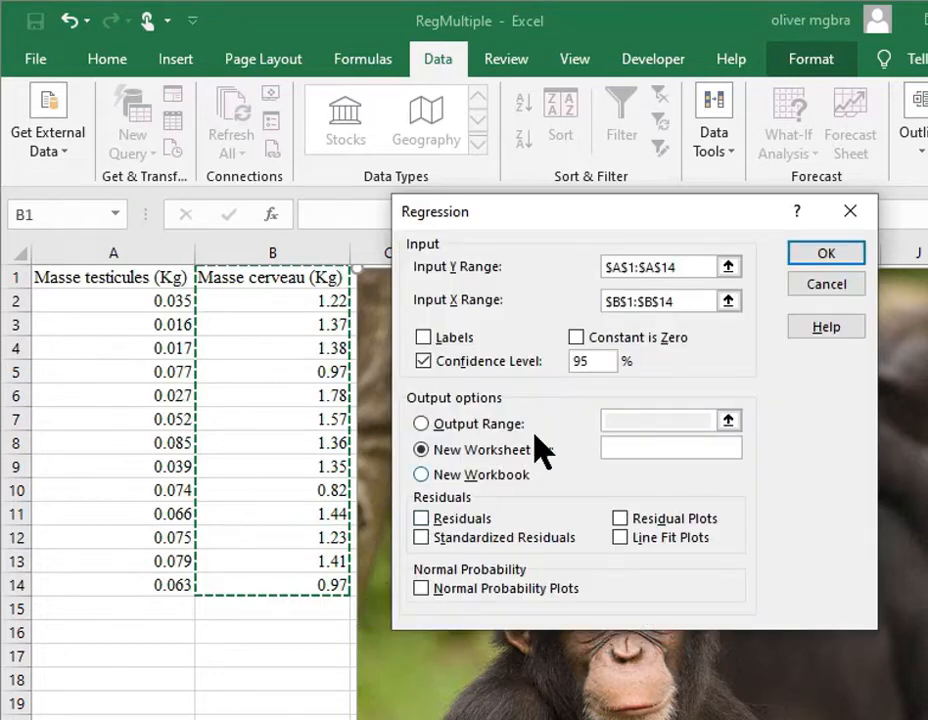
- Mark the input ranges as including labels, set the output range to A16, and run the regression
click(424, 338)
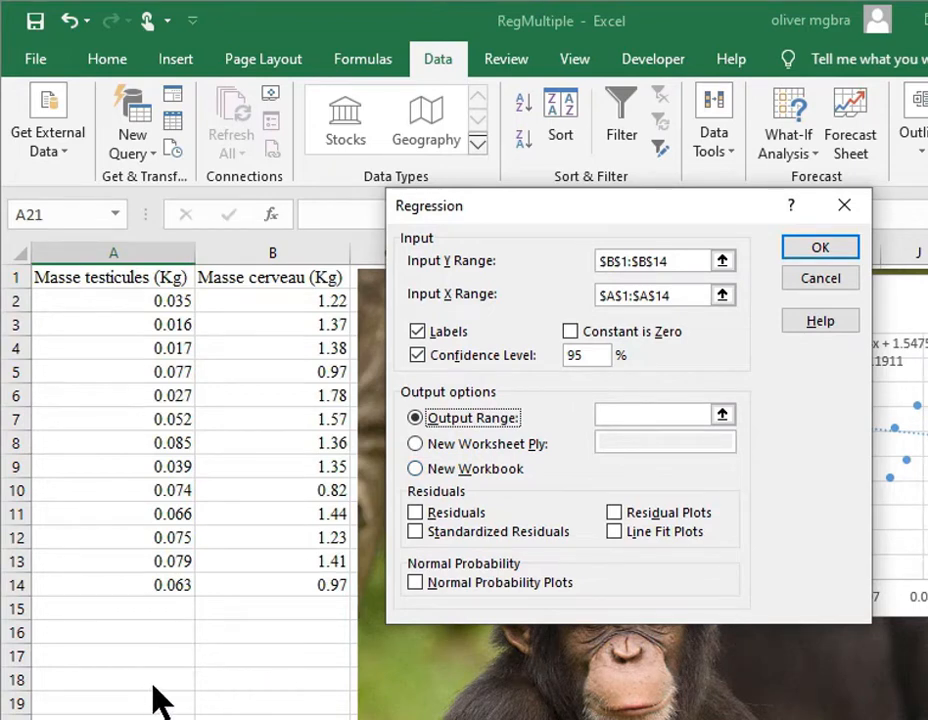
click(614, 416)
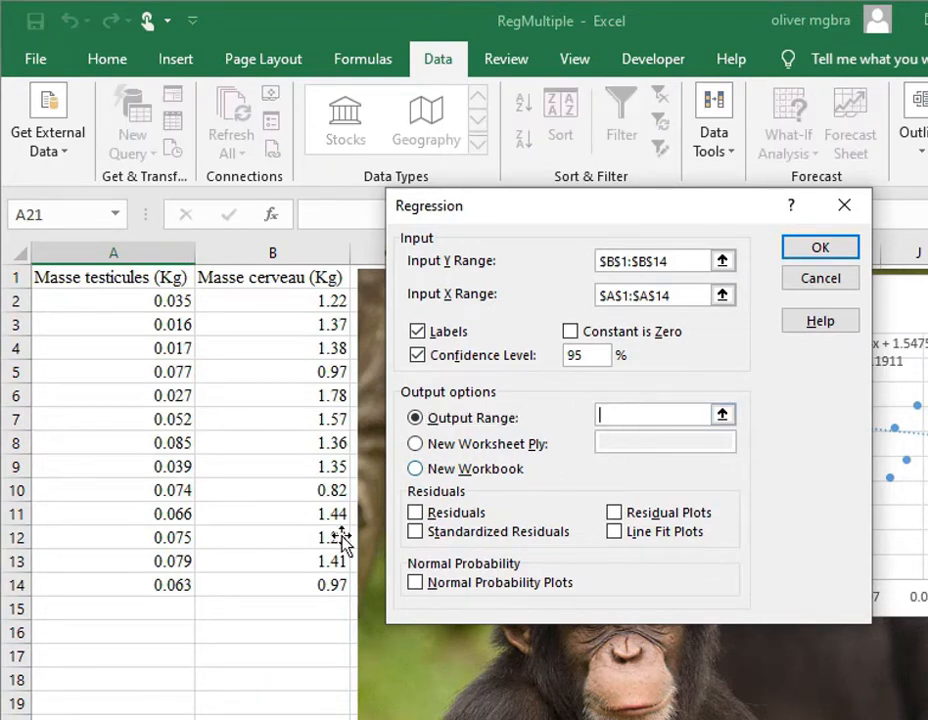
click(98, 632)
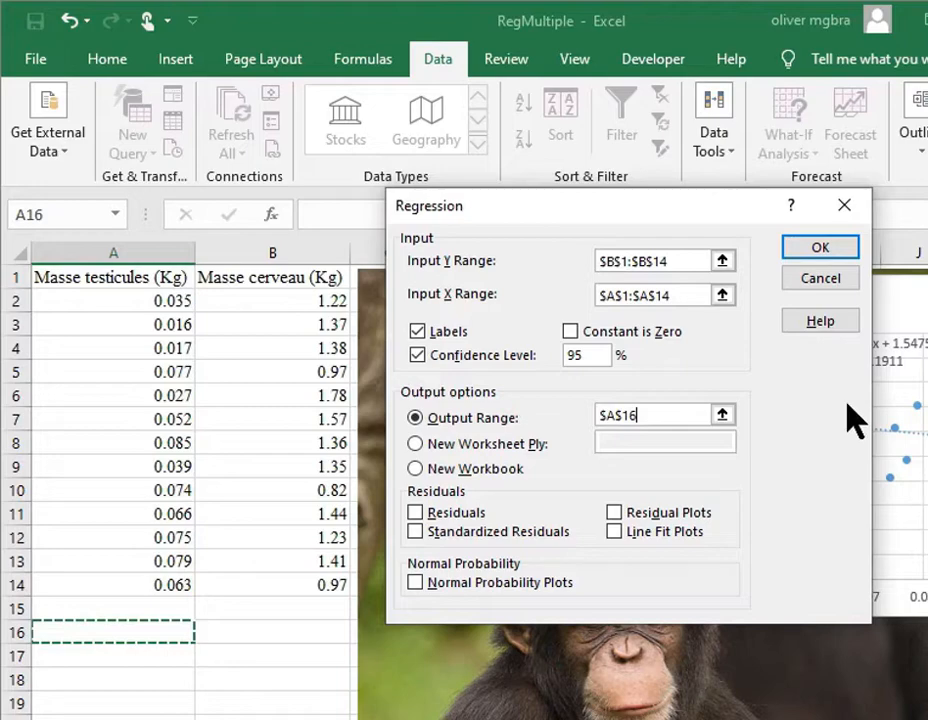
click(820, 255)
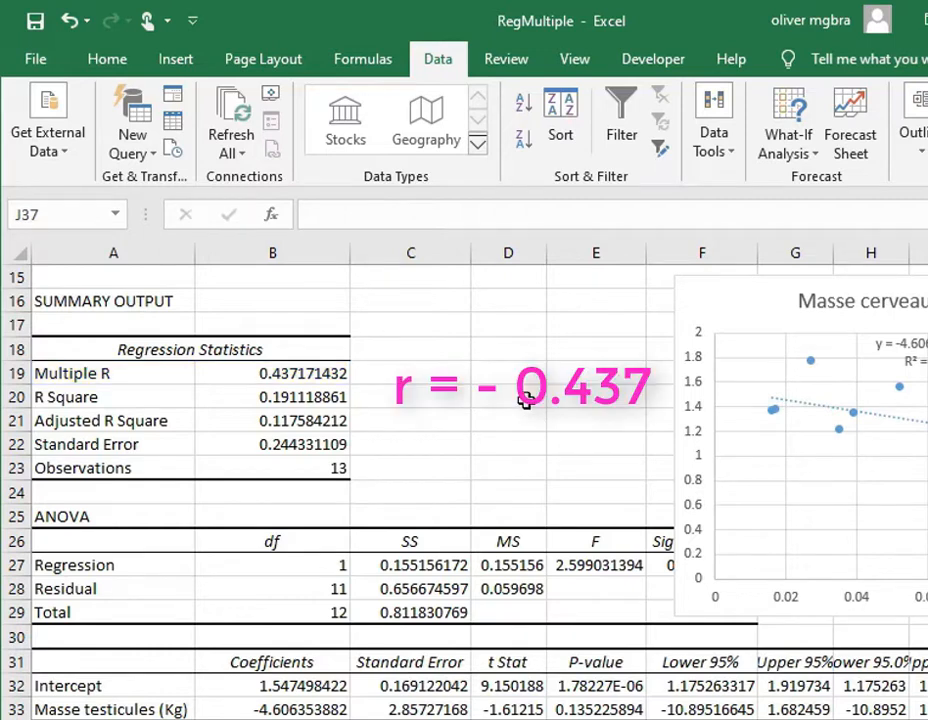
- Enter =CORREL(A2:A14,B2:B14) in cell D18 to calculate the signed correlation between the two masses
scroll(526, 400, down, 1)
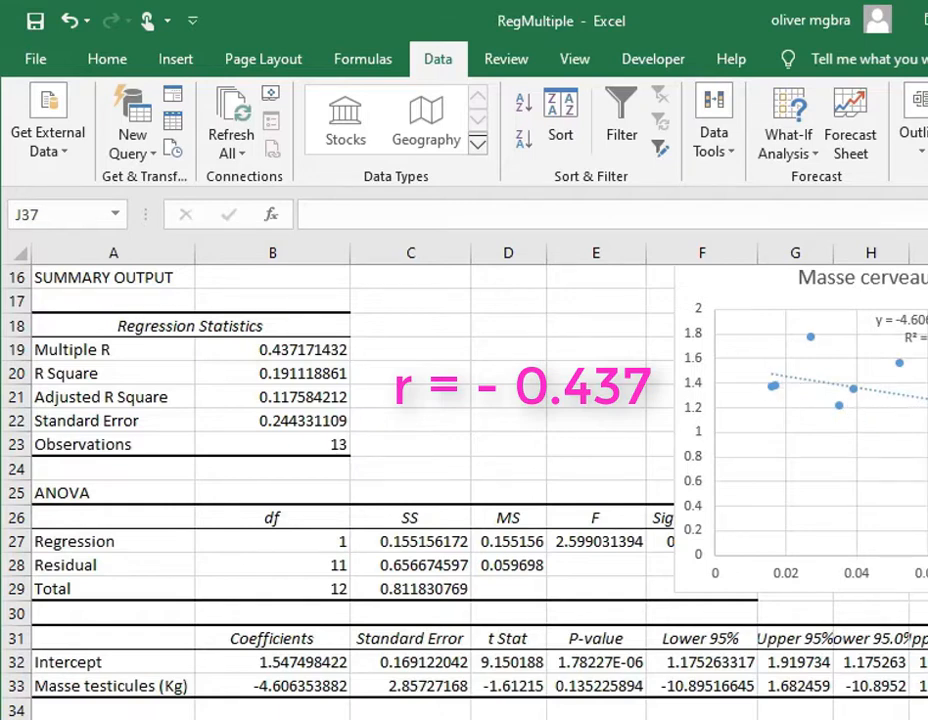
click(516, 327)
text(=)
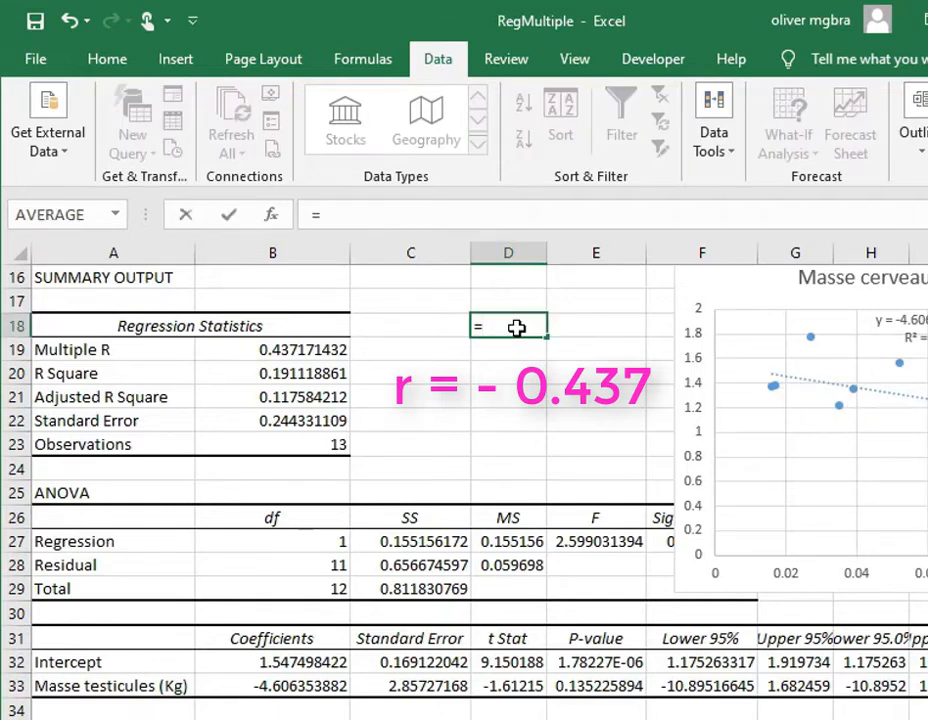
text(co)
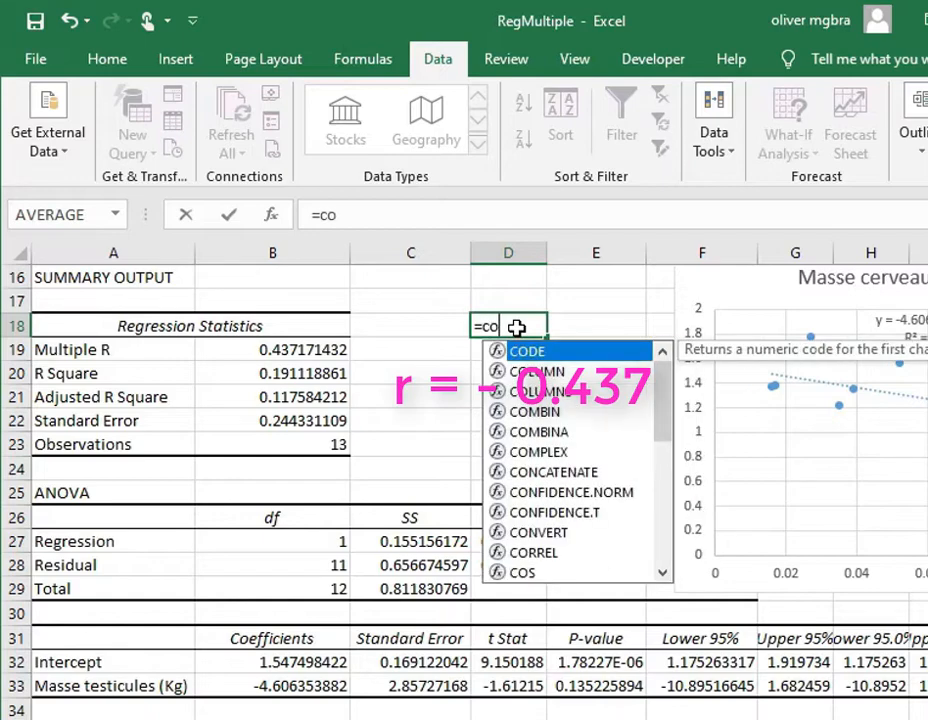
text(rr)
key(Tab)
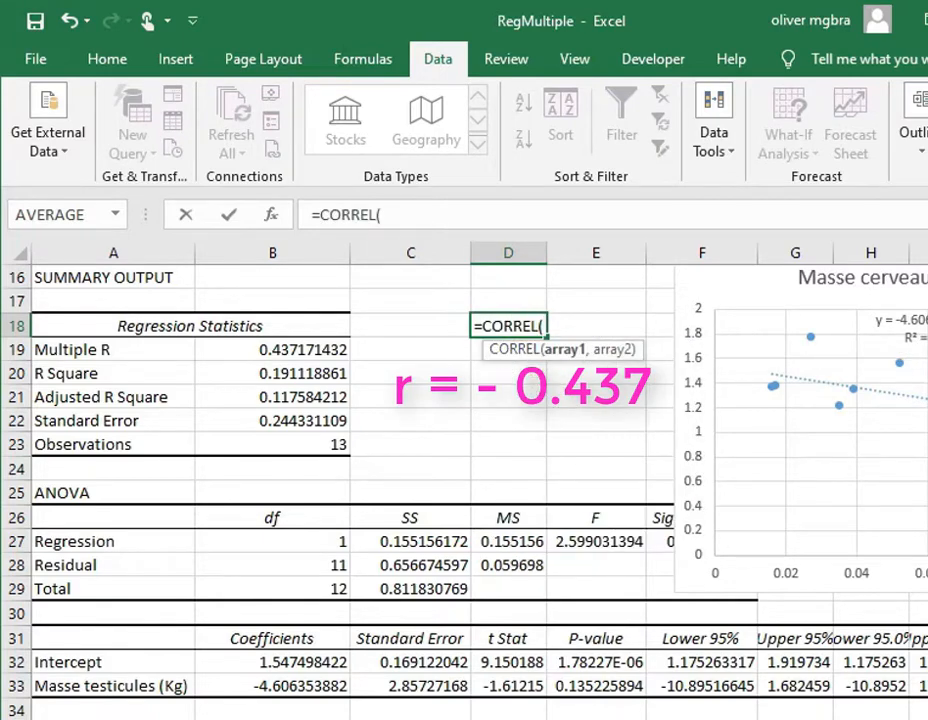
scroll(336, 400, up, 5)
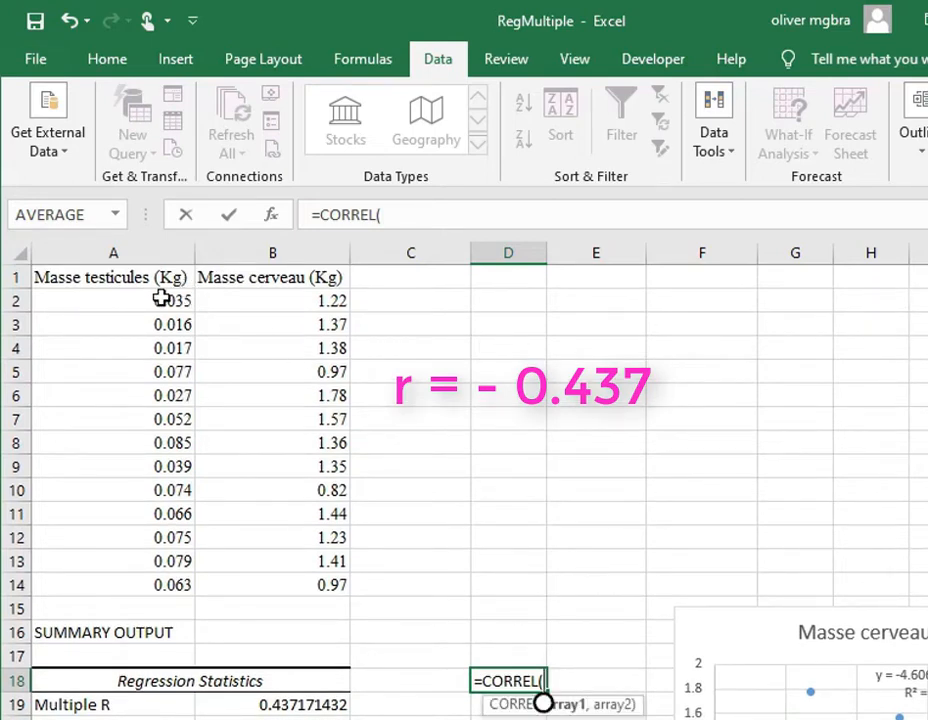
drag(161, 298, 165, 580)
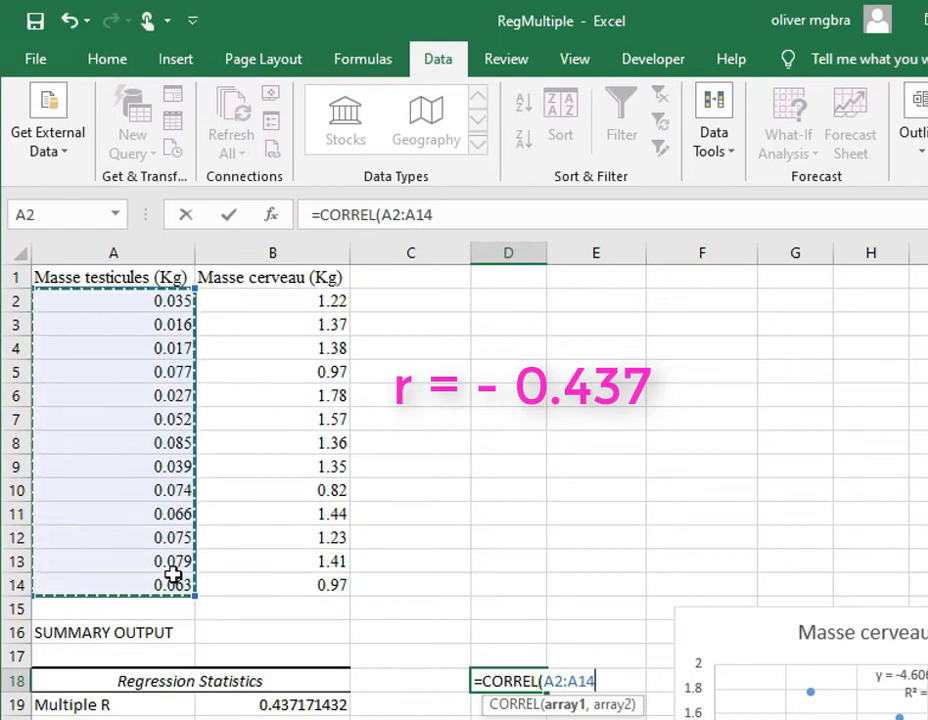
text(,)
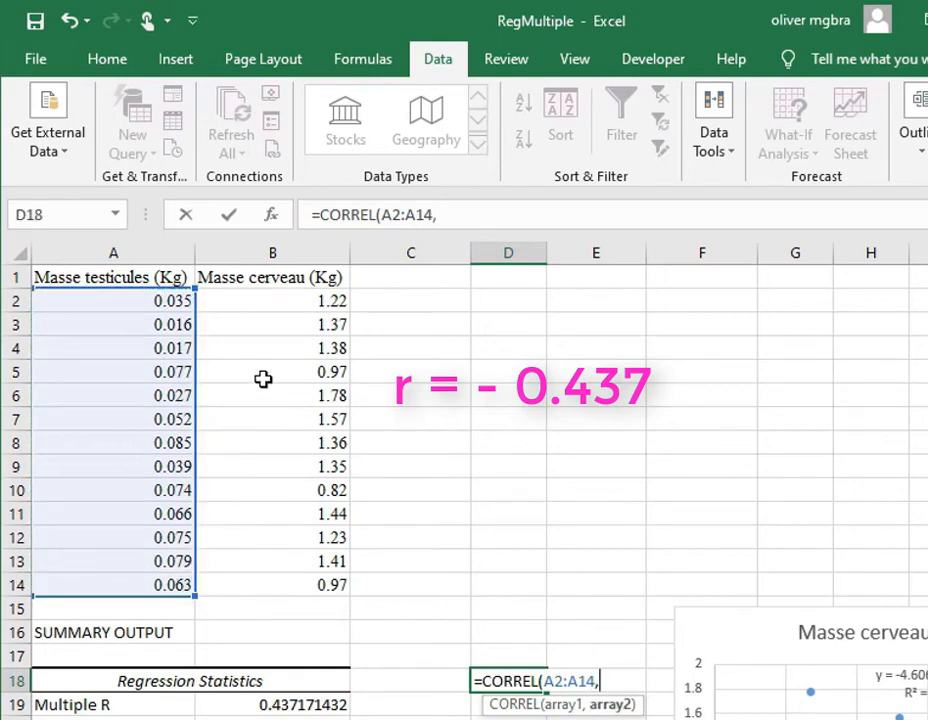
drag(272, 305, 278, 595)
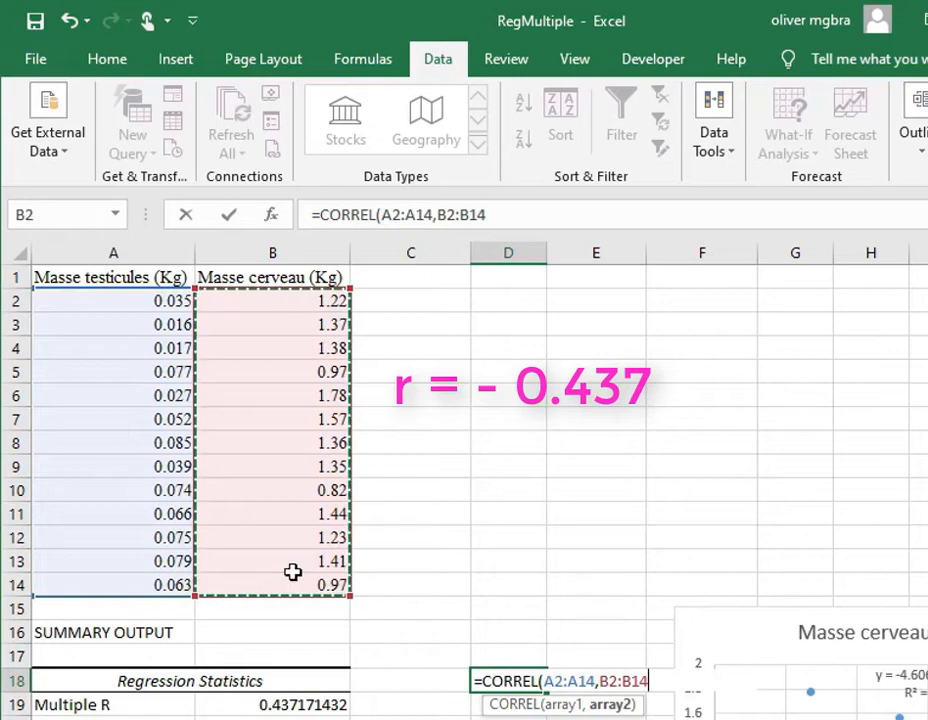
text())
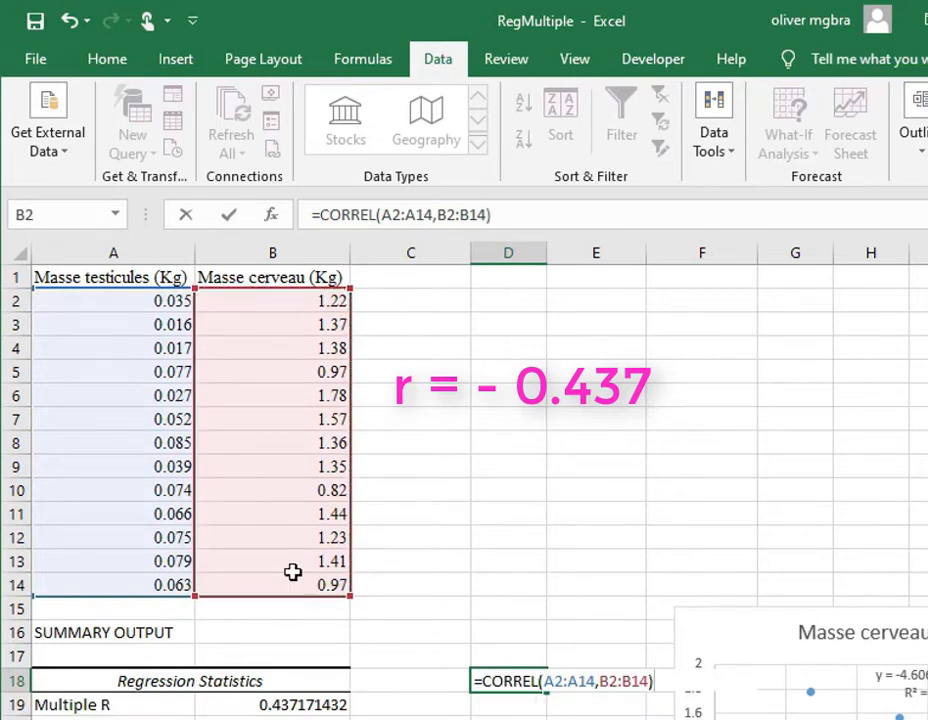
key(Return)
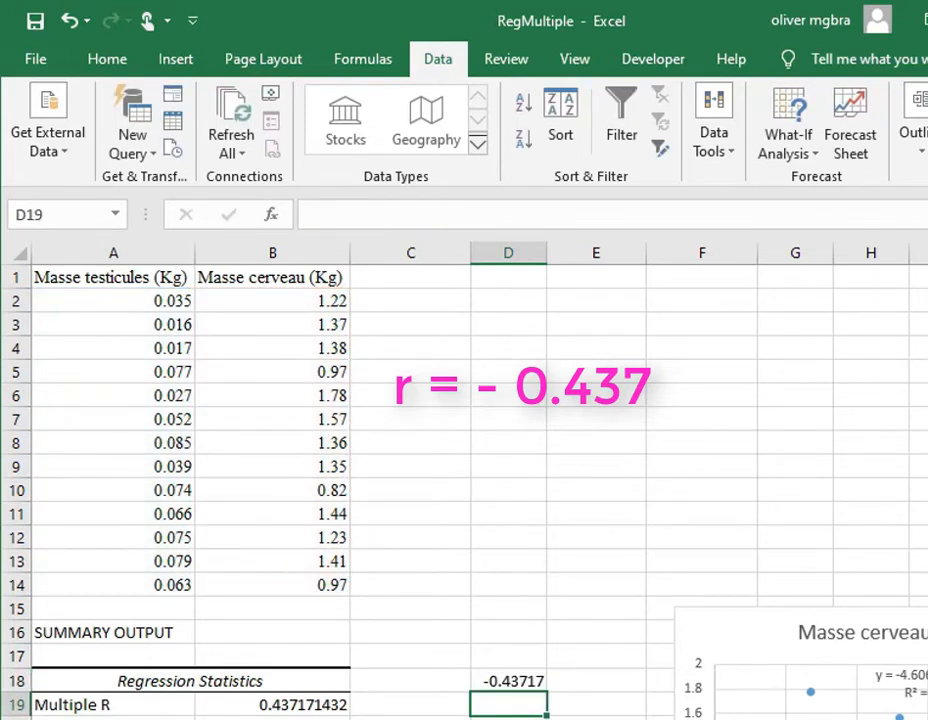
- Examine the Multiple R, R Square, ANOVA significance, and the coefficients with their p-values in the regression output
scroll(565, 449, down, 5)
click(565, 449)
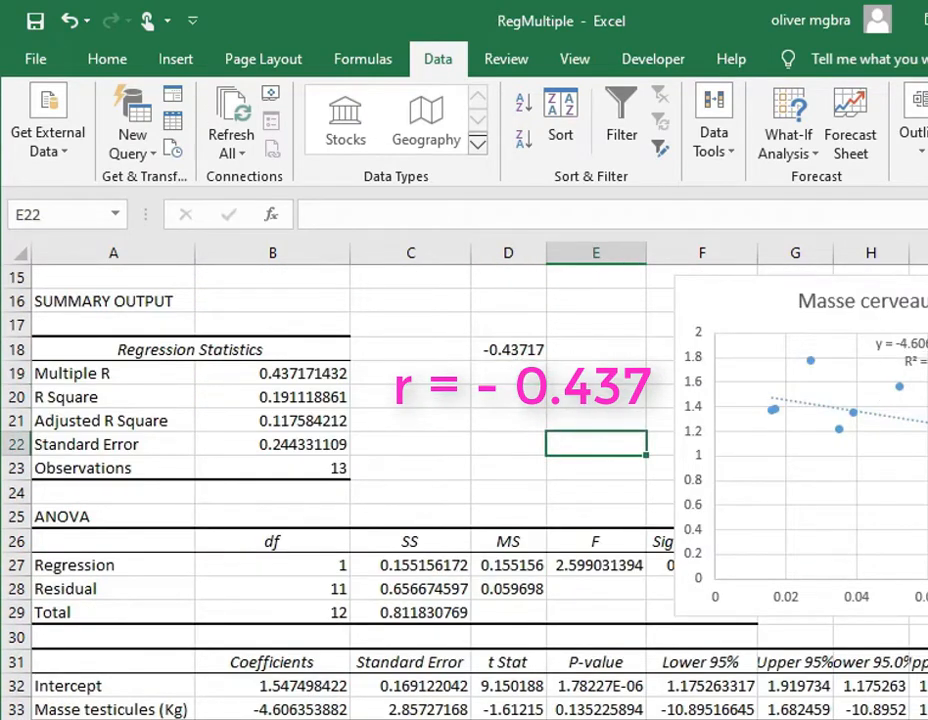
click(330, 376)
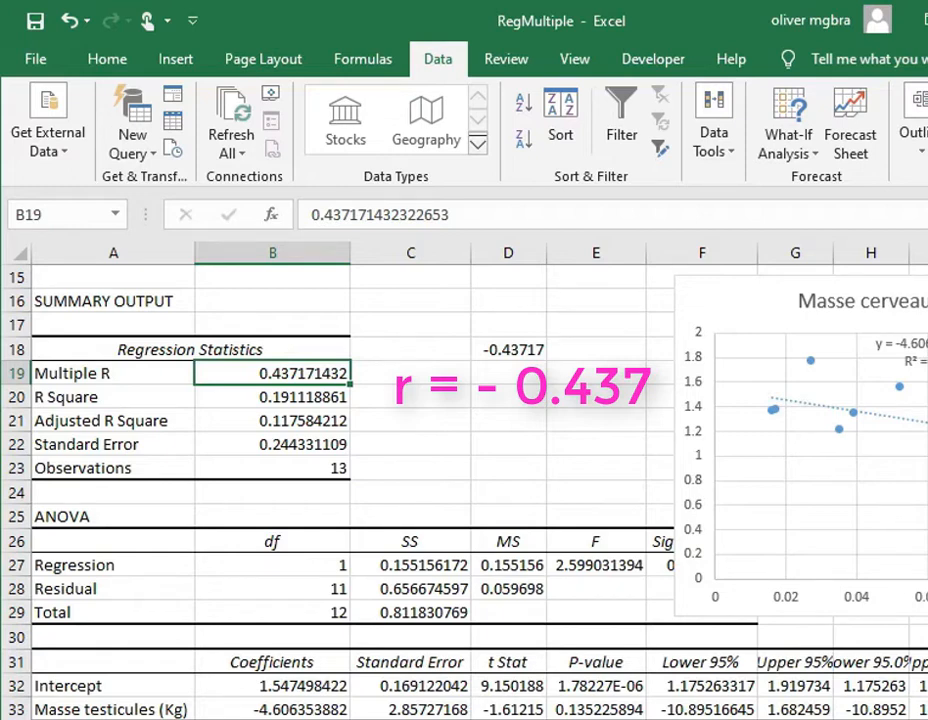
click(325, 397)
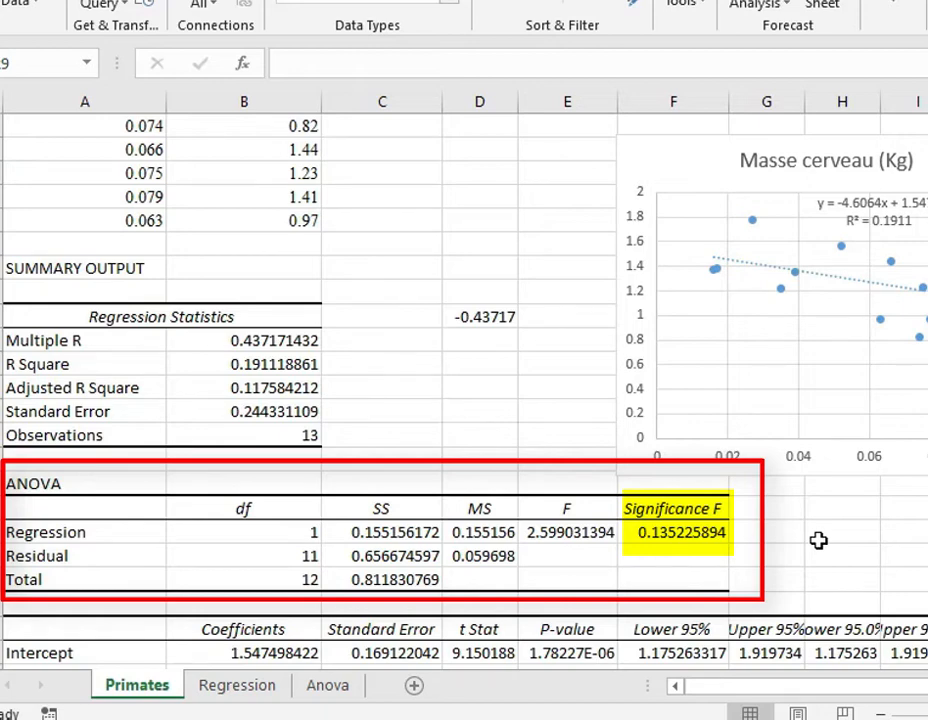
scroll(818, 540, down, 1)
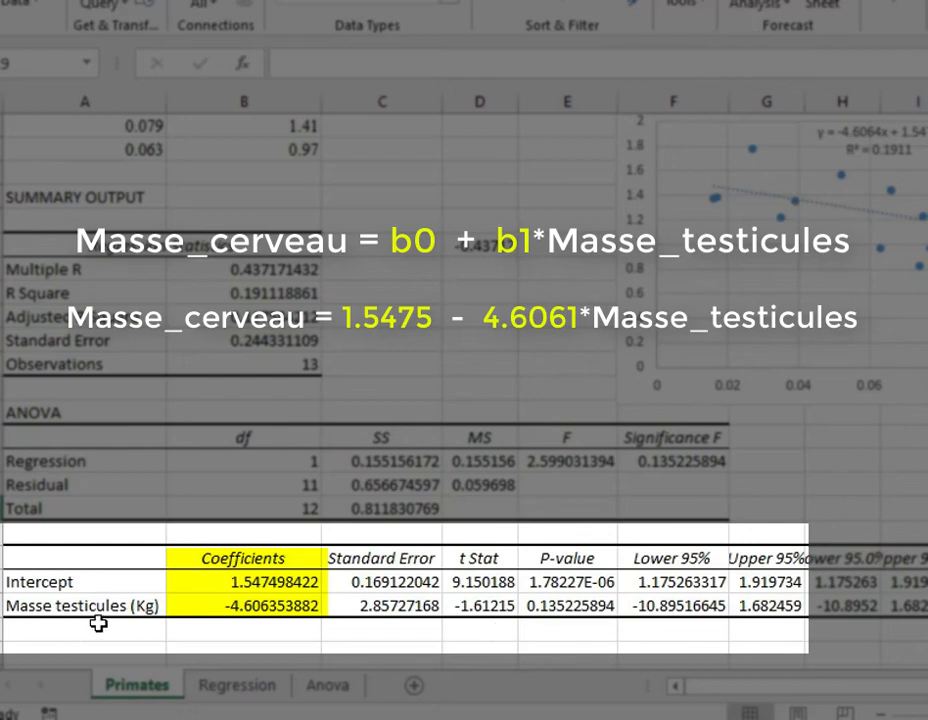
click(567, 605)
key(F4)
click(587, 652)
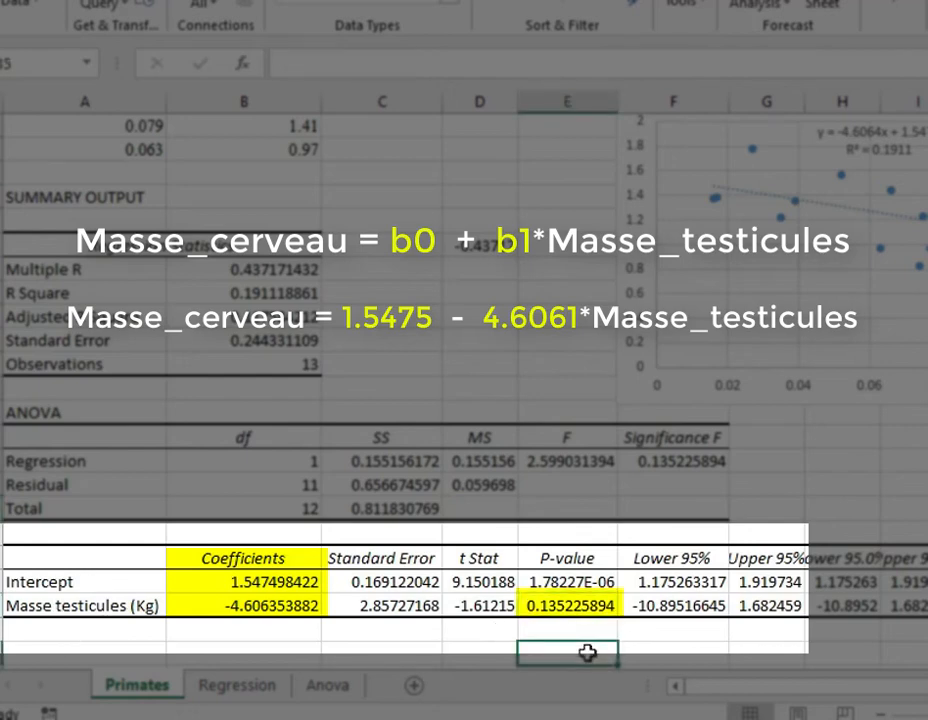